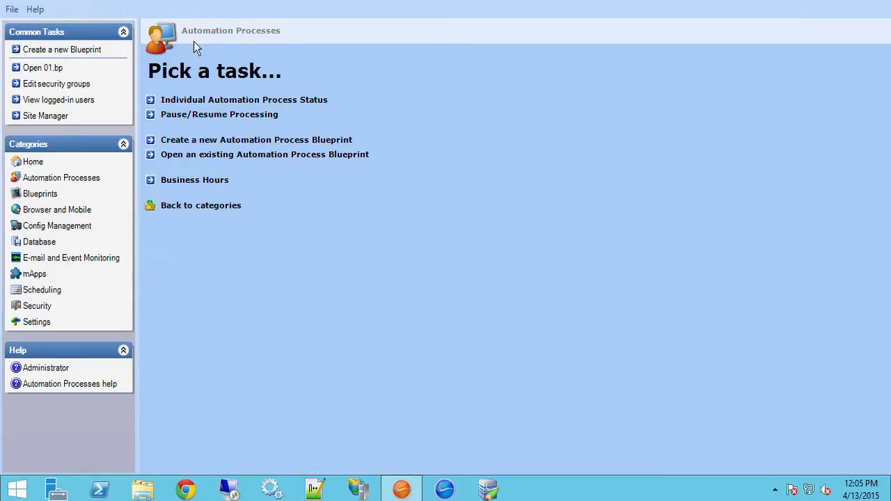
Create a Simple Action/Event automation process named Test AP for the Incident object, triggered by a Related child event
click(235, 151)
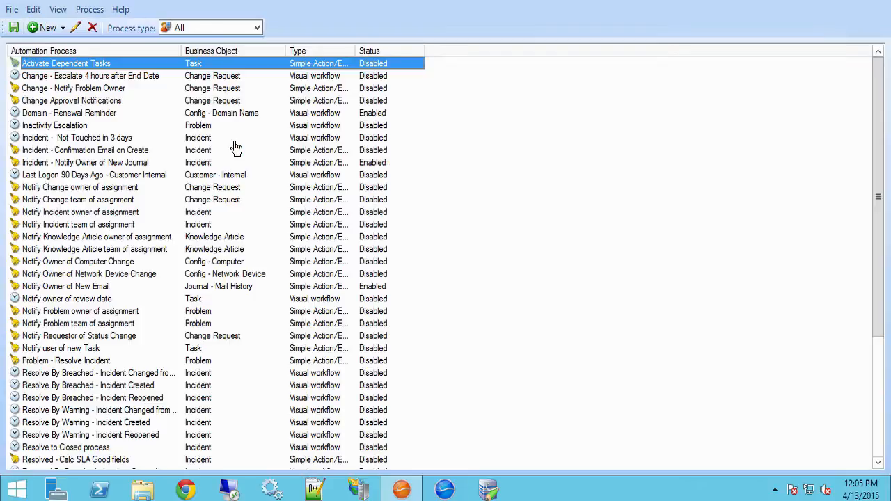
click(62, 28)
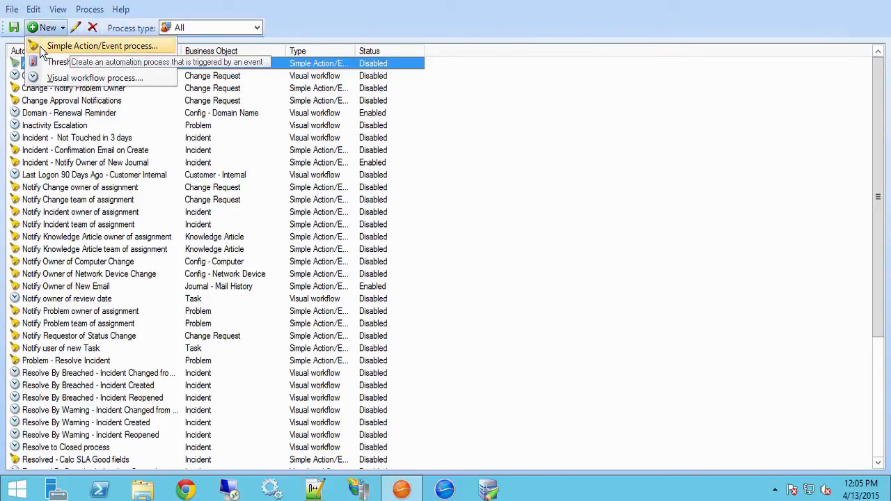
click(101, 46)
drag(546, 112, 346, 21)
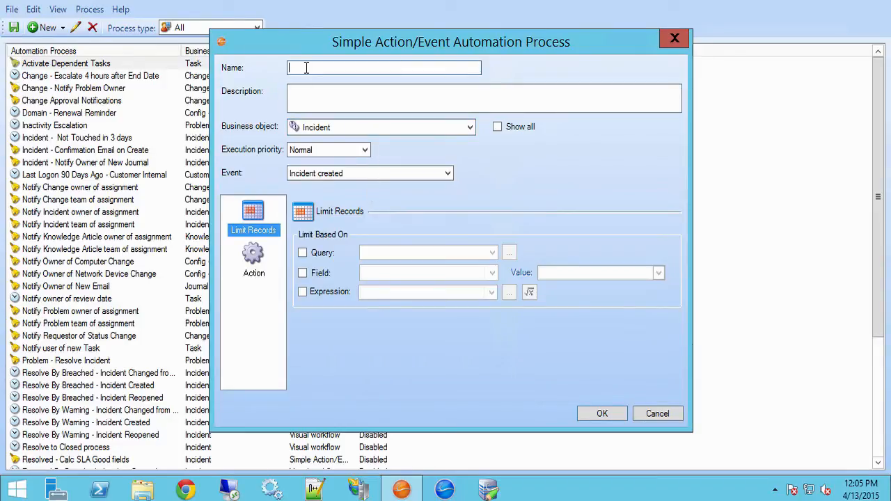
text(Test AP)
click(448, 175)
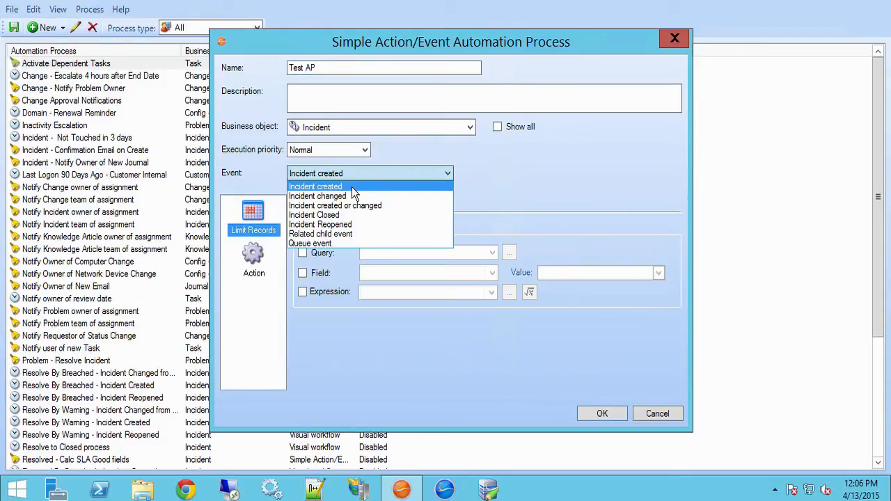
click(399, 235)
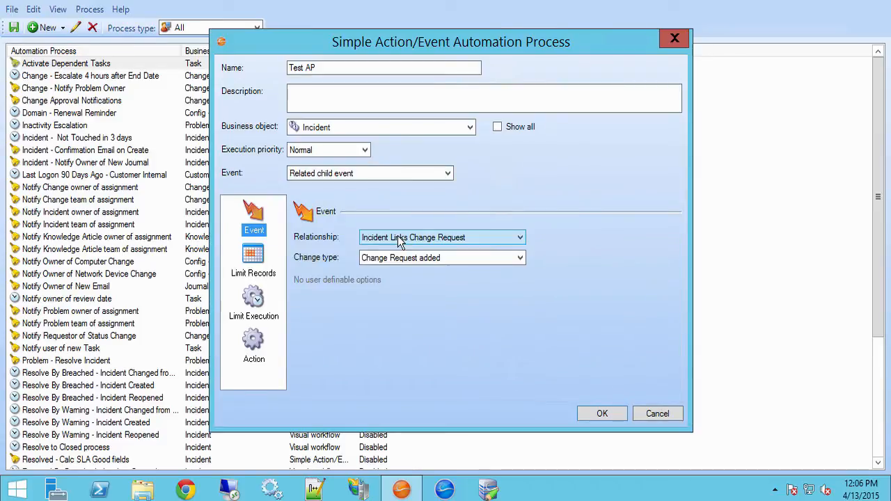
Try the Incident Owns Journals and Incident Owns Tasks relationships for the related child event
click(516, 237)
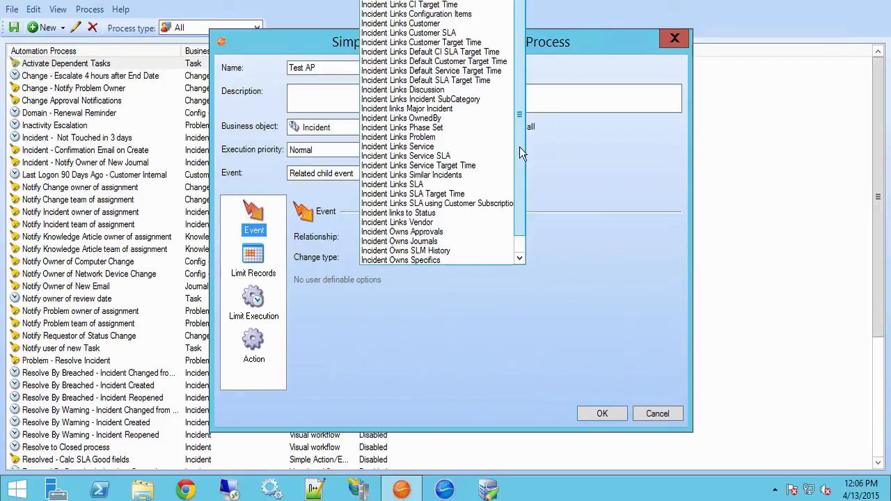
click(441, 242)
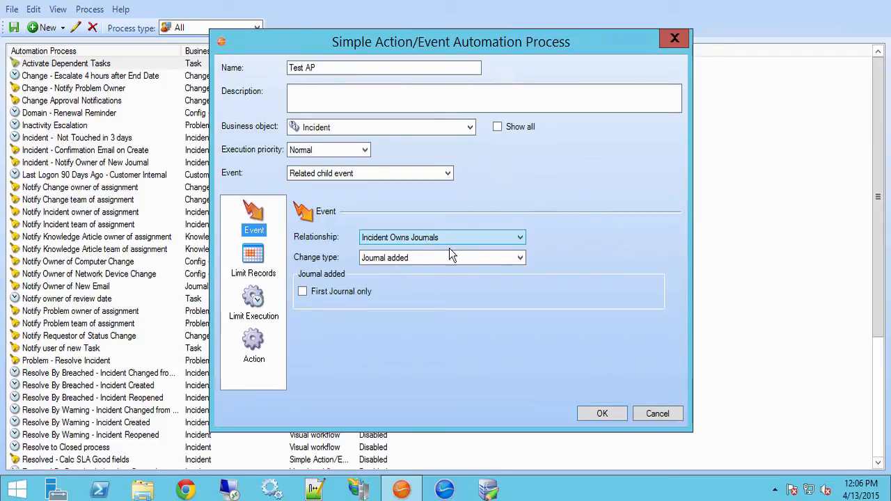
click(519, 238)
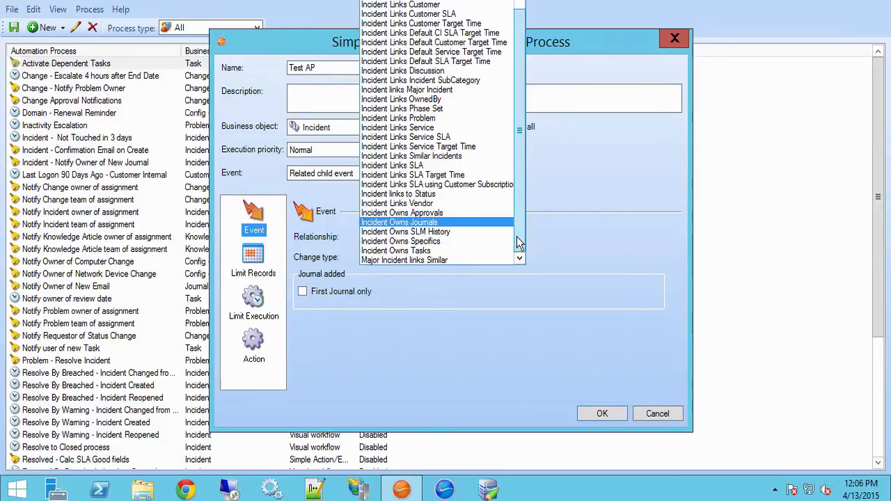
click(443, 251)
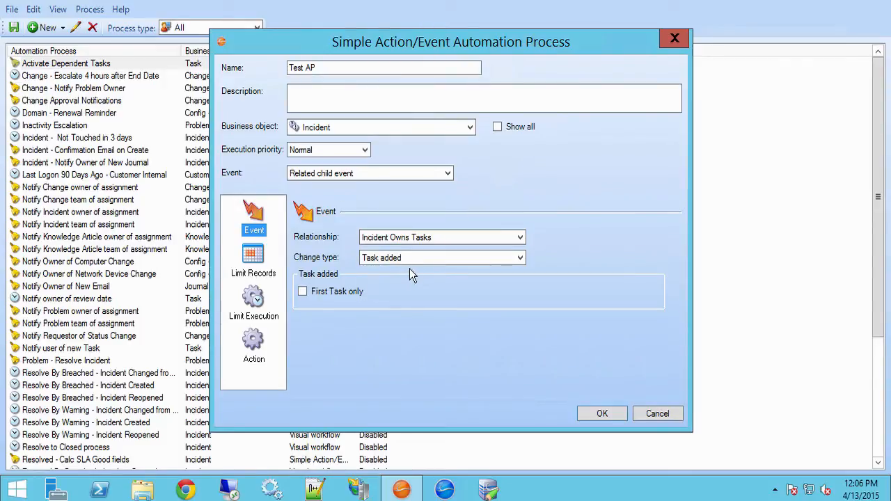
click(302, 293)
Review the process's record limits, execution limits and action settings, and the relationships available for its event
click(249, 262)
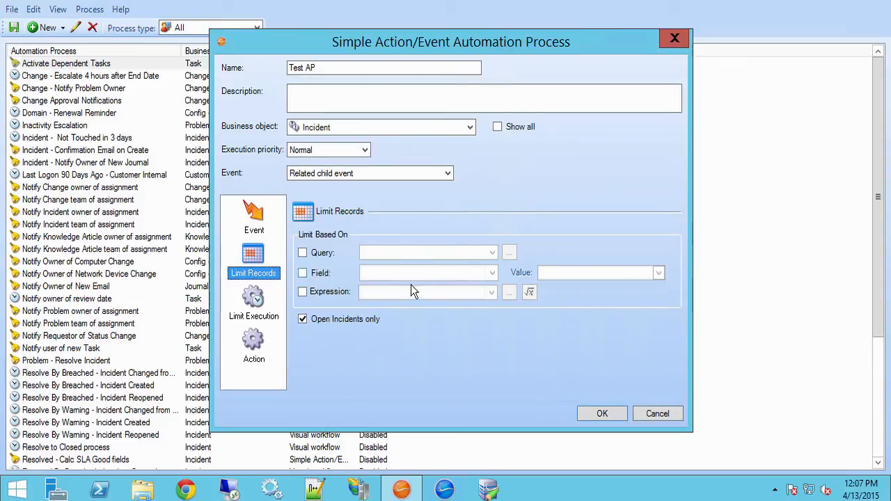
click(252, 300)
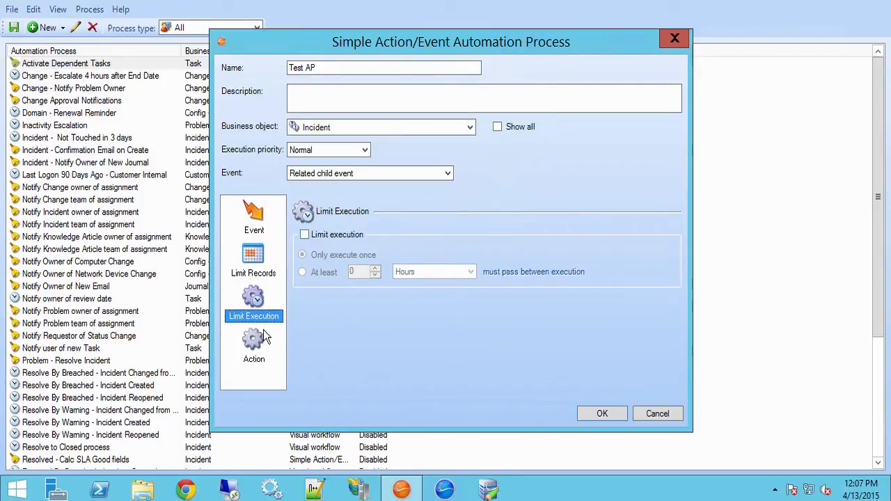
click(242, 348)
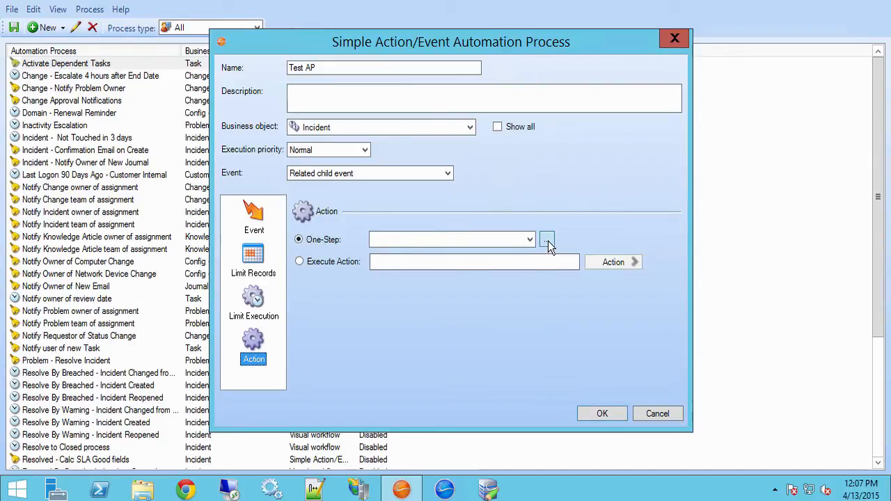
click(252, 217)
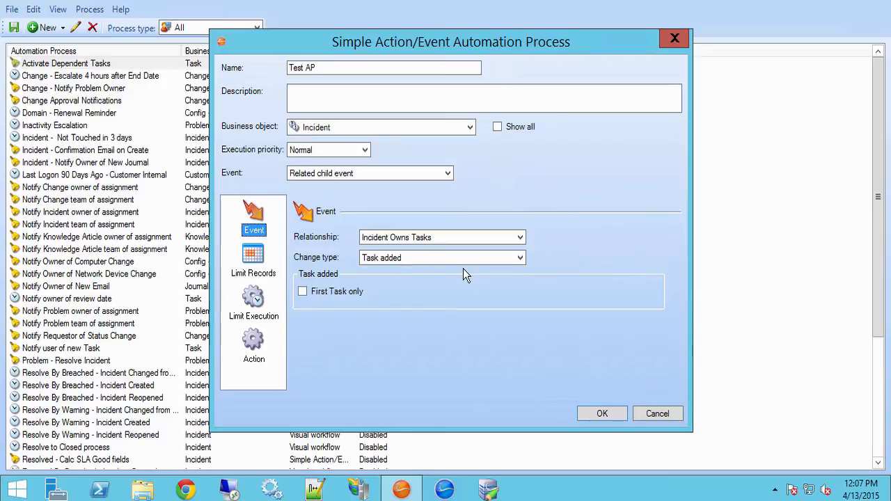
click(417, 238)
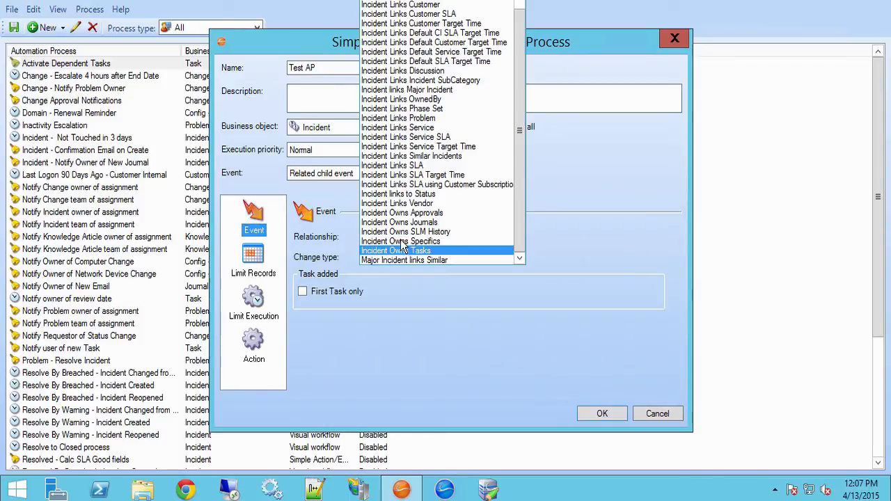
click(489, 309)
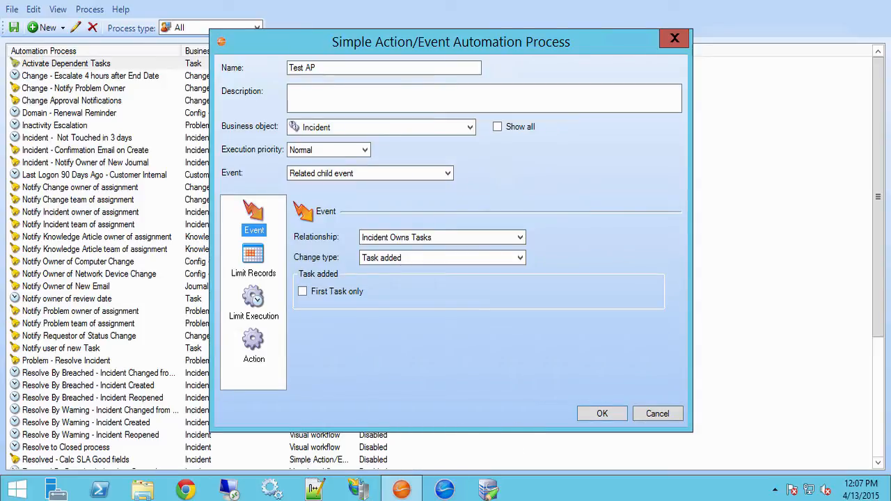
Switch to the service management client and examine the new incident's Tasks, Configuration Items and Journals child records
click(446, 491)
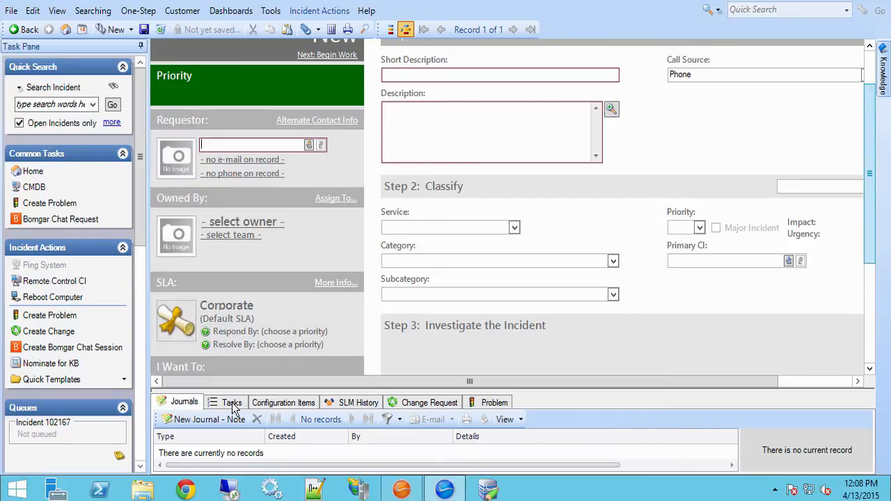
click(232, 404)
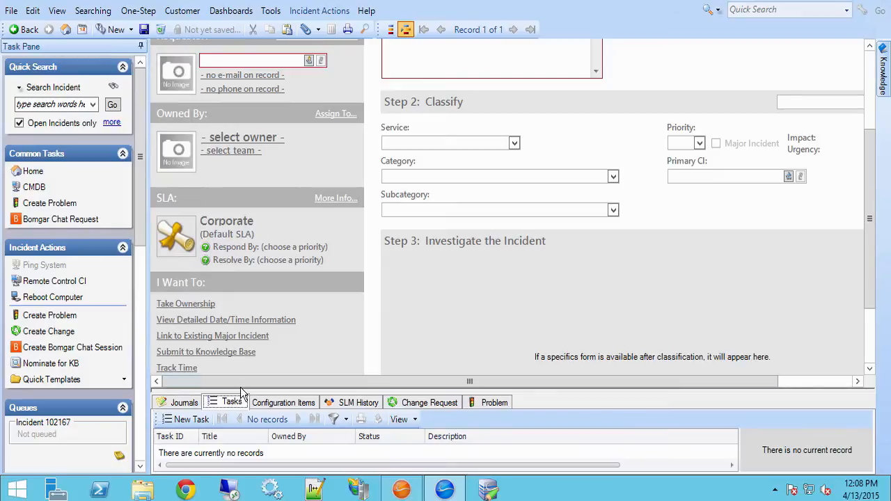
drag(237, 390, 237, 311)
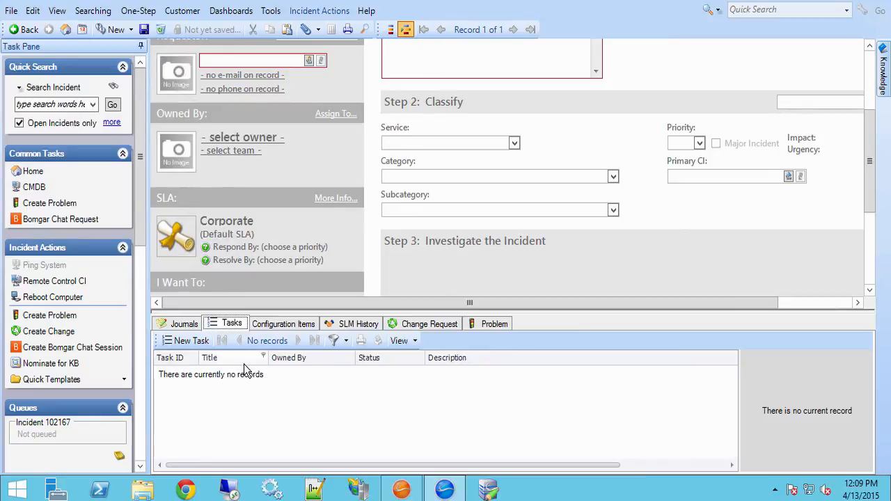
click(278, 327)
click(233, 325)
click(185, 326)
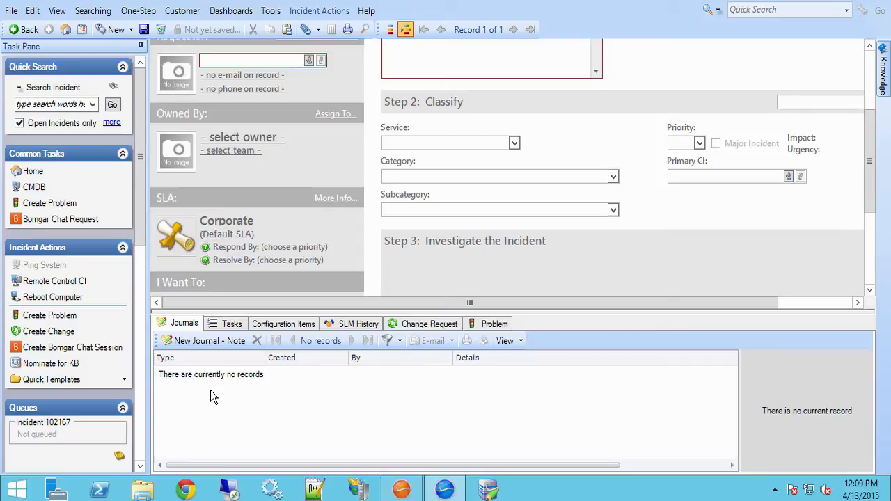
Return to the administrator and compare the Test AP event options with the incident's child records
click(402, 490)
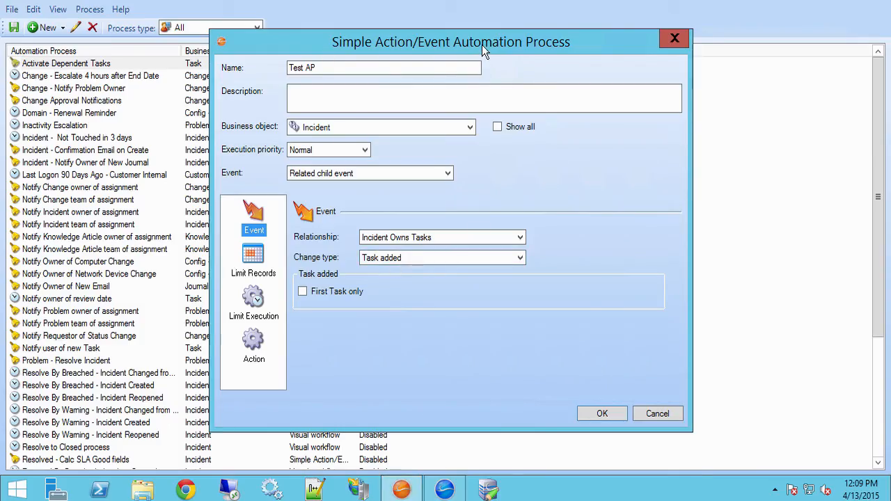
click(447, 174)
click(415, 234)
click(444, 489)
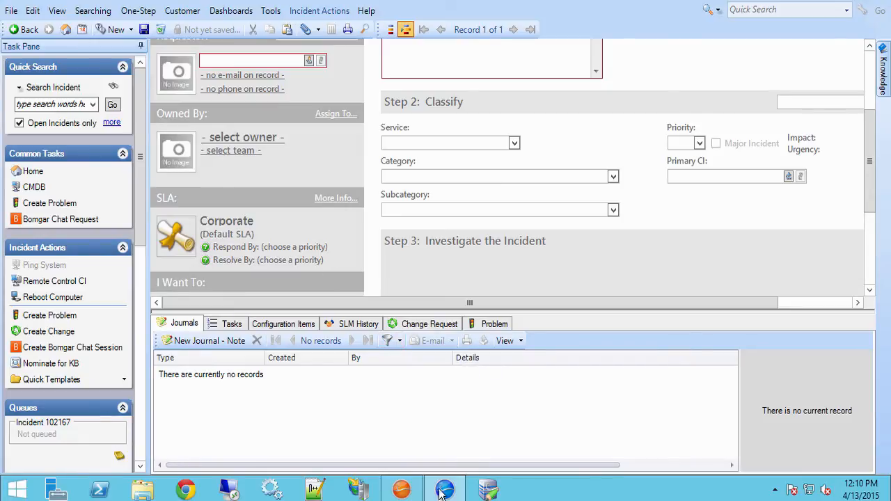
click(404, 490)
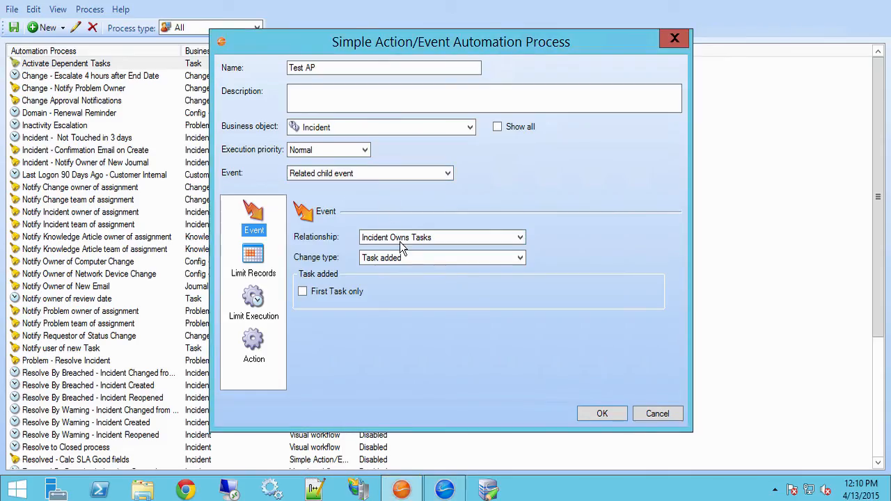
click(367, 172)
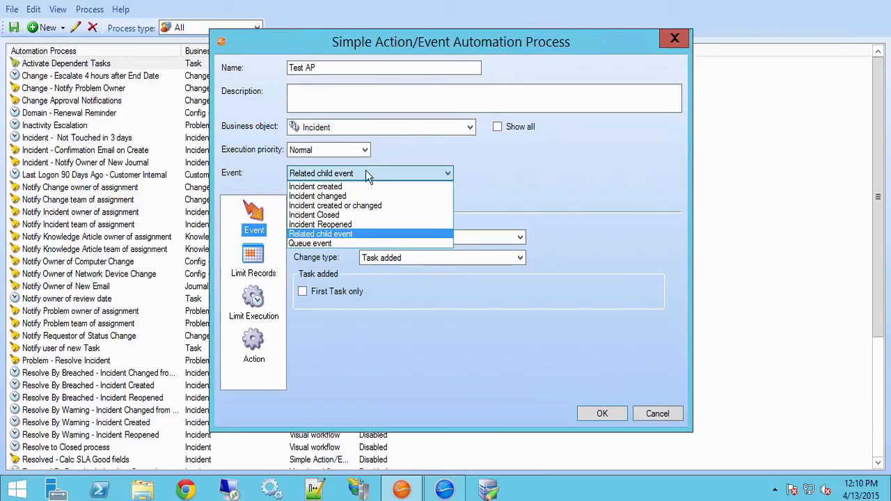
click(464, 234)
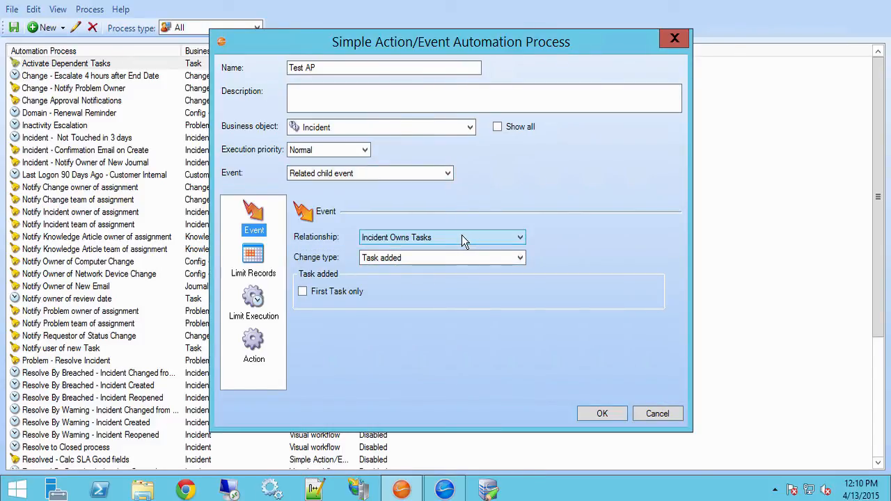
Configure the event for the Incident Owns Approvals relationship, with change type Approval record field change on the Status field
click(462, 234)
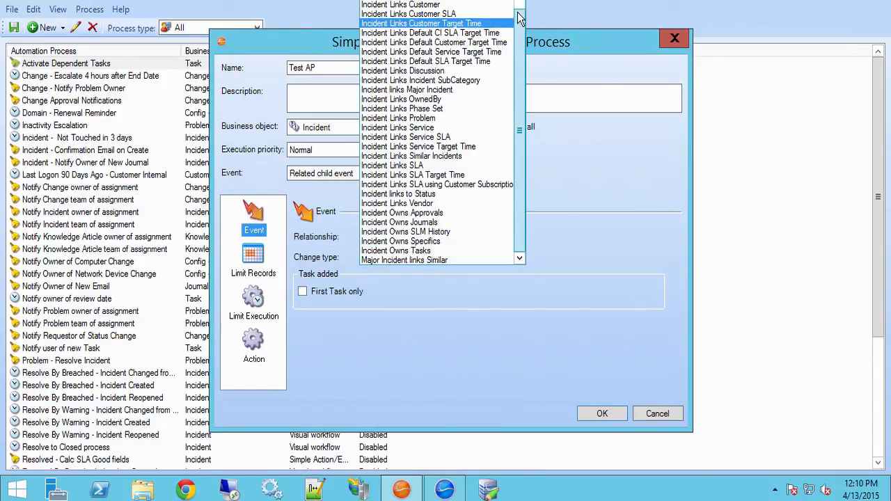
drag(518, 14, 518, 44)
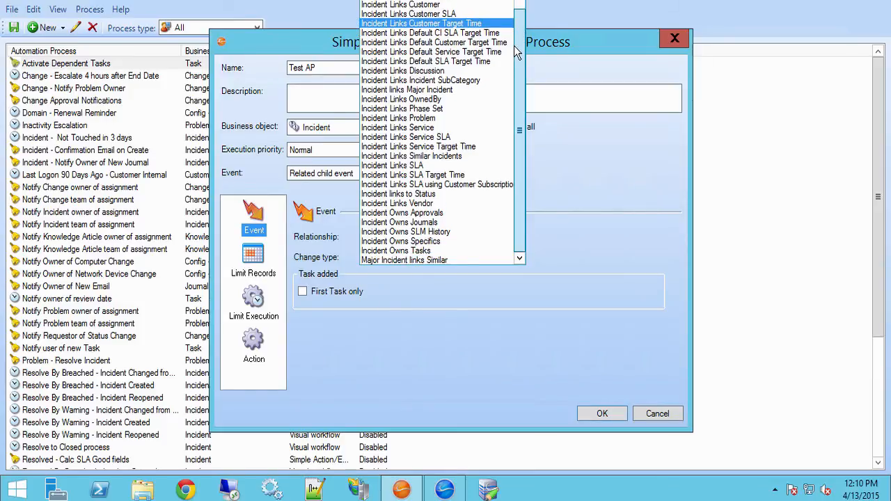
click(457, 212)
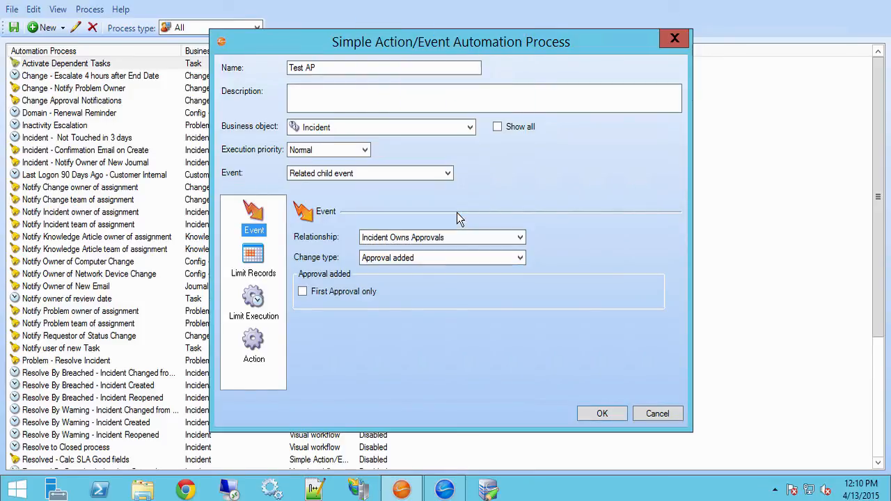
click(398, 263)
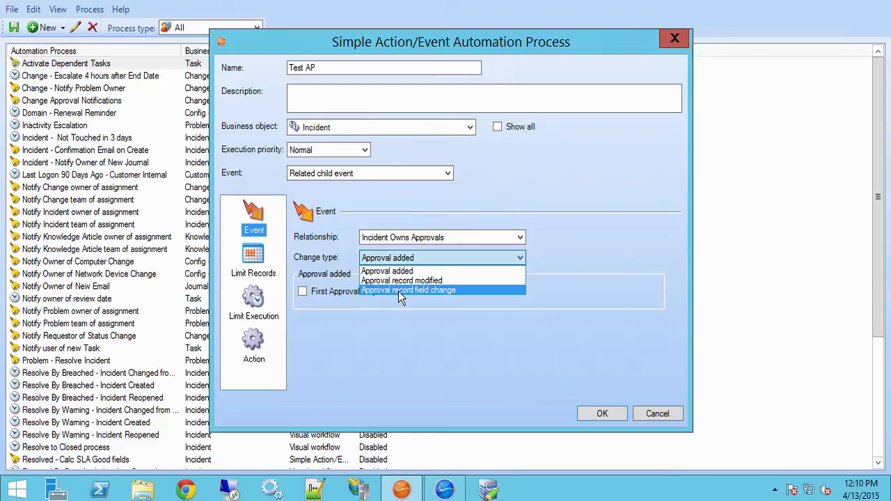
click(398, 290)
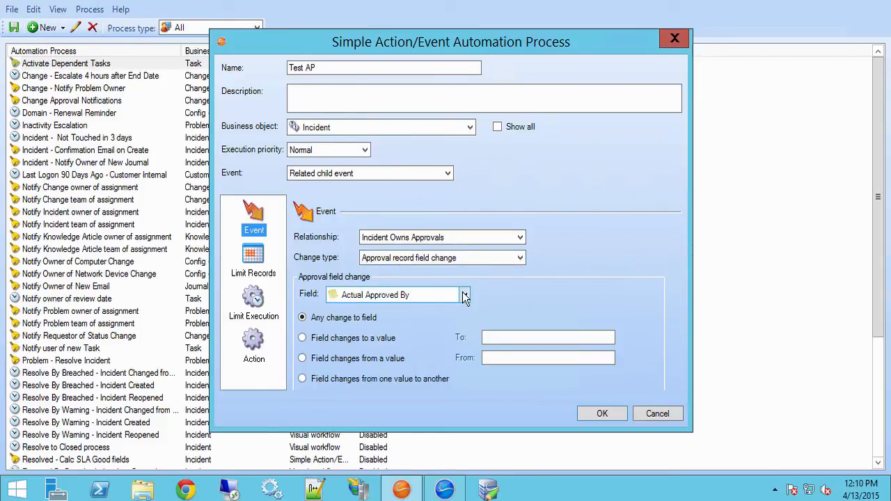
click(462, 294)
click(391, 283)
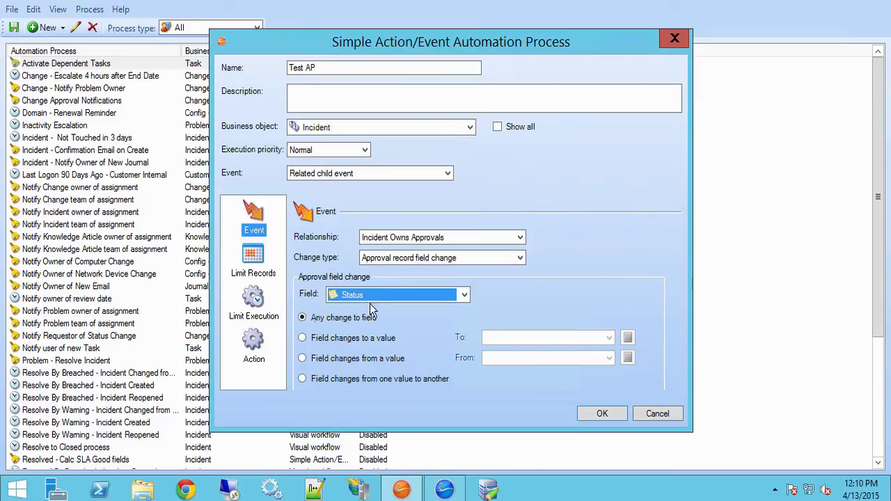